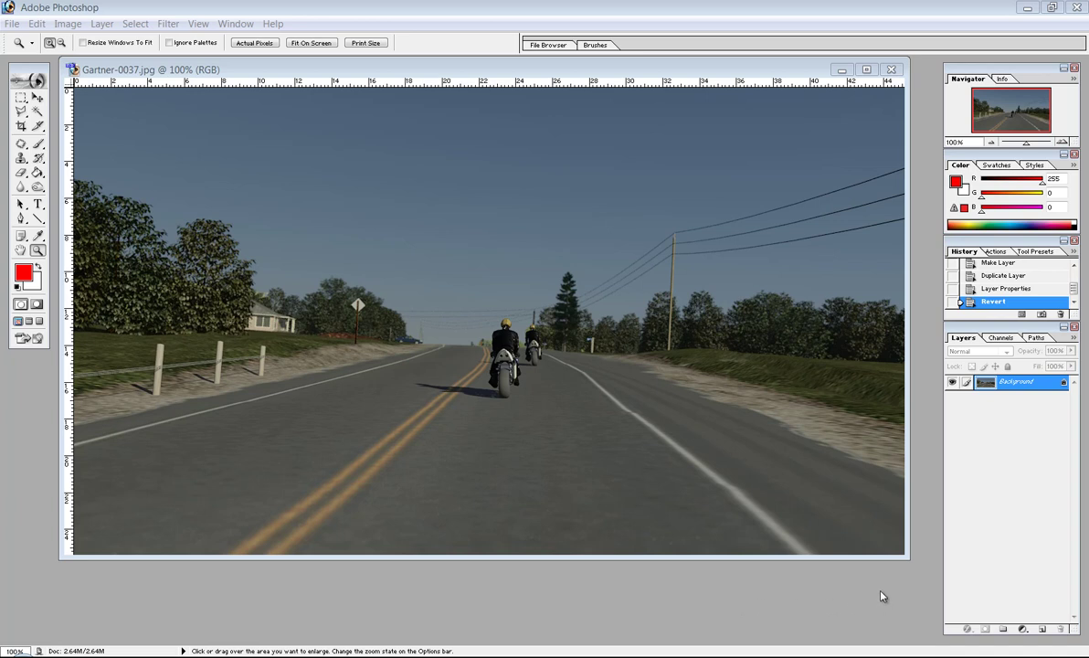
# Step: Convert the locked Background into a regular layer named Original
pyautogui.doubleClick(1014, 382)
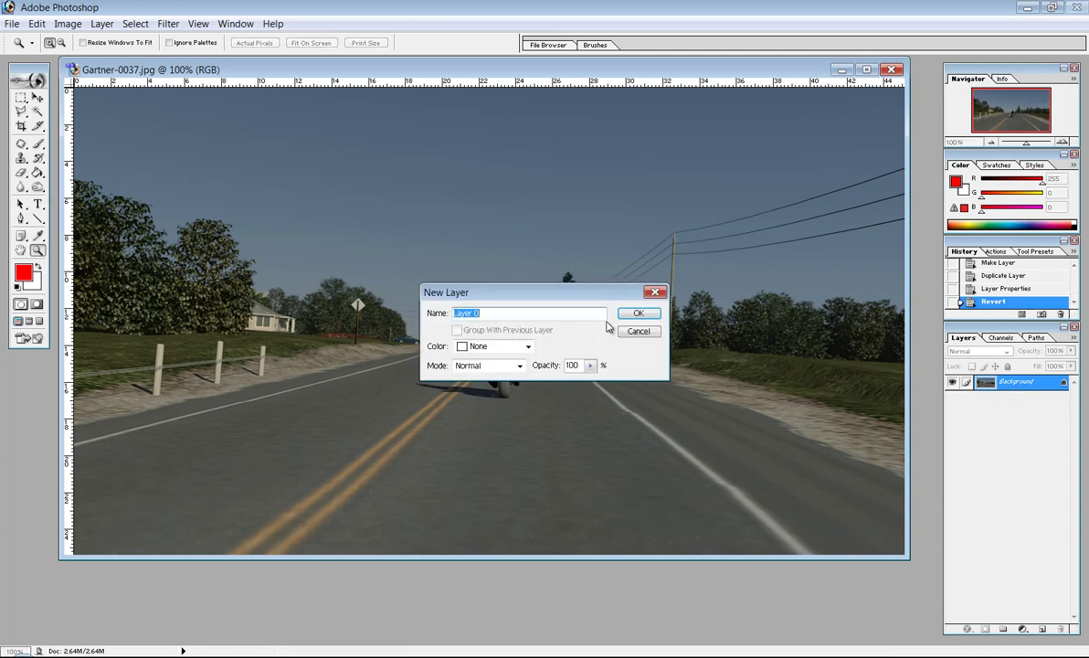
pyautogui.write('Original')
pyautogui.press('Return')
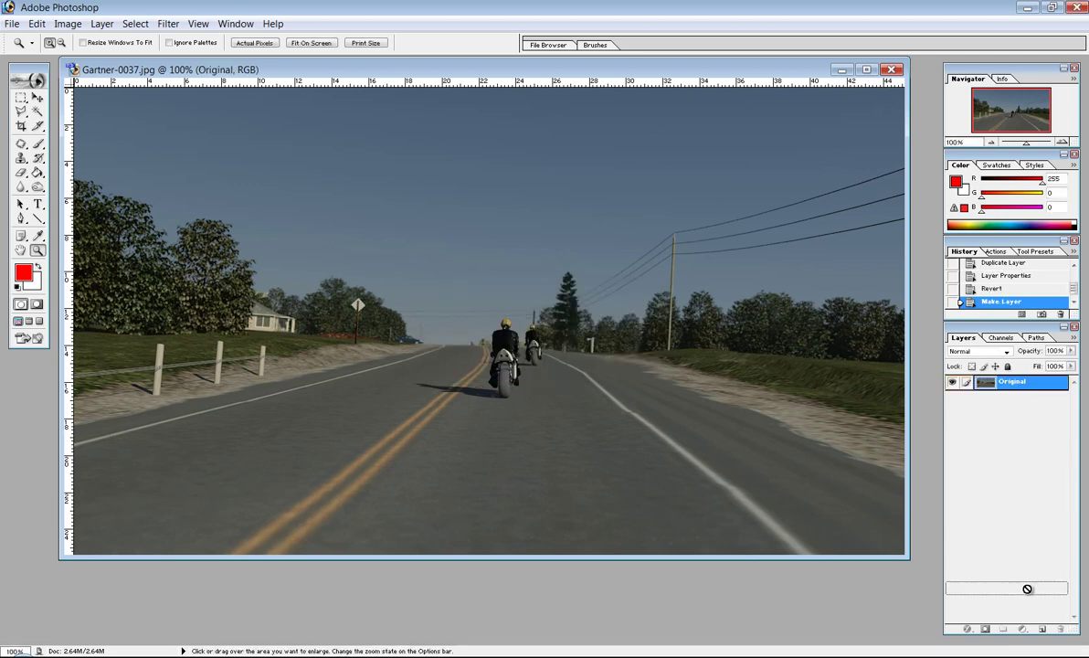
# Step: Duplicate the Original layer and name the copy CC
pyautogui.moveTo(1044, 626); pyautogui.dragTo(1043, 627)
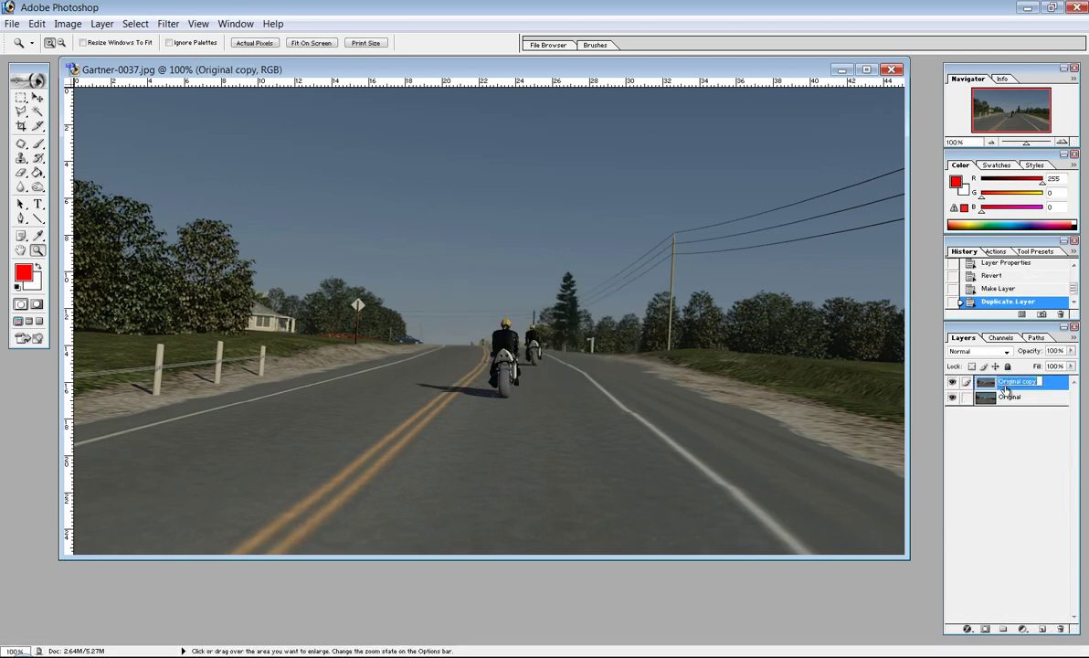
pyautogui.write('CC')
pyautogui.press('Return')
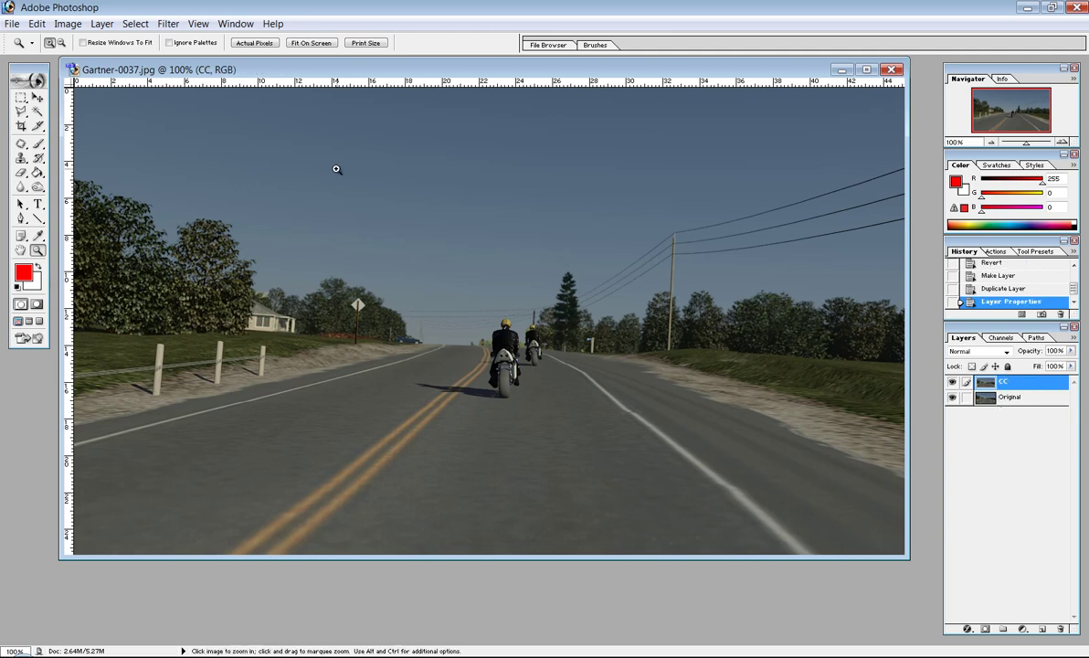
# Step: Brighten the CC layer with a Levels adjustment using input levels 2, 1.19 and 228
pyautogui.click(68, 24)
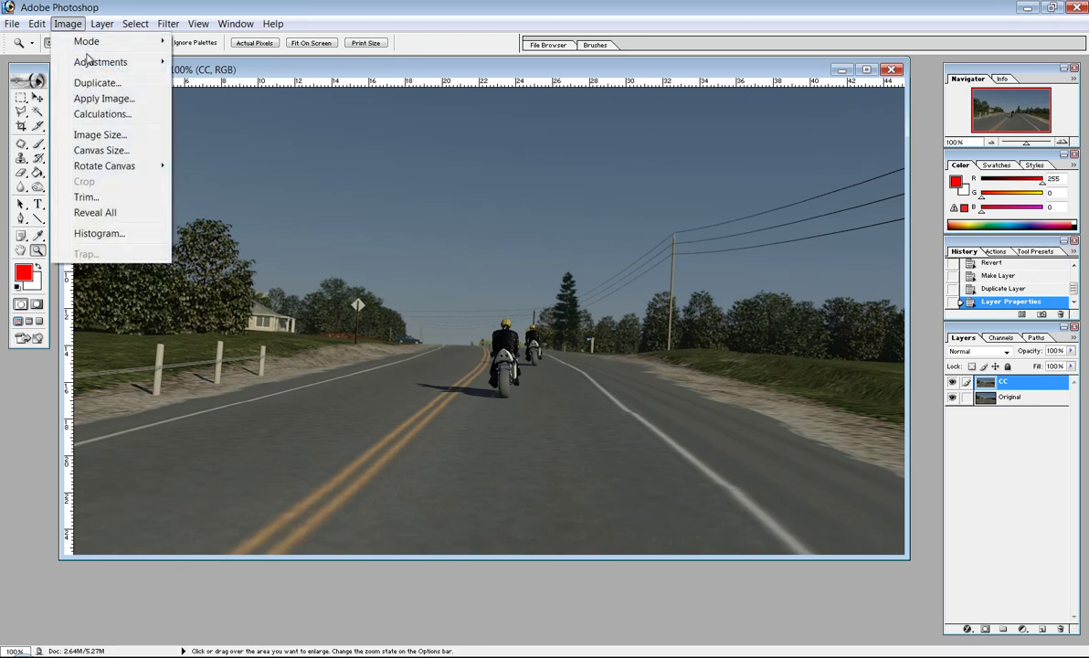
pyautogui.moveTo(128, 62)
pyautogui.click(206, 62)
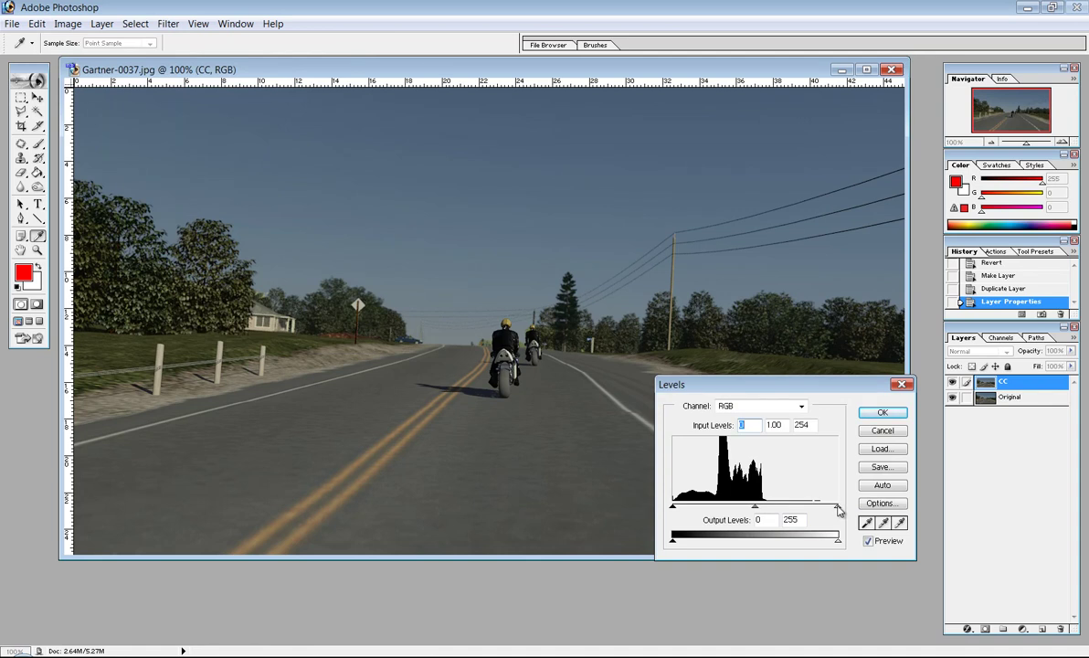
pyautogui.moveTo(837, 510); pyautogui.dragTo(821, 512)
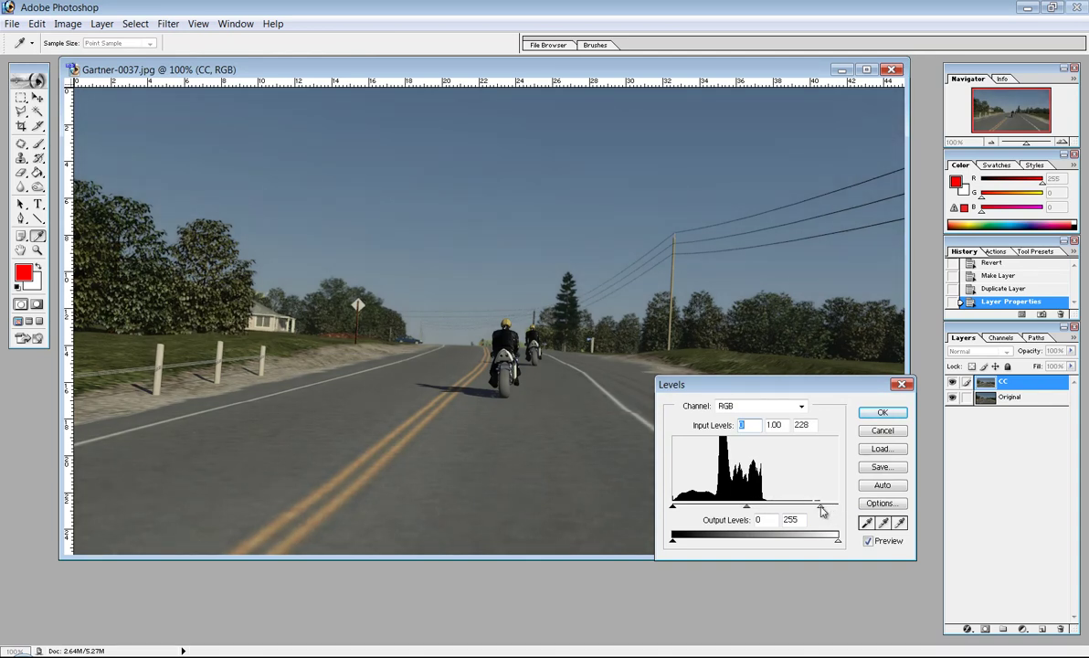
pyautogui.moveTo(822, 511); pyautogui.dragTo(821, 511)
pyautogui.moveTo(747, 512); pyautogui.dragTo(738, 514)
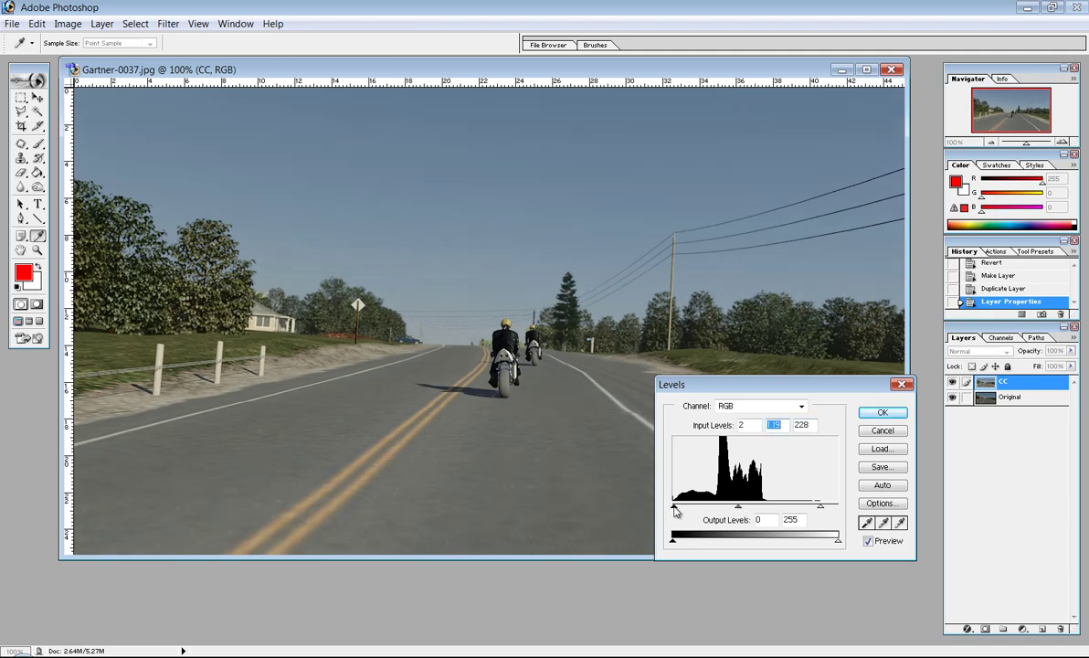
pyautogui.click(882, 412)
pyautogui.press('z')
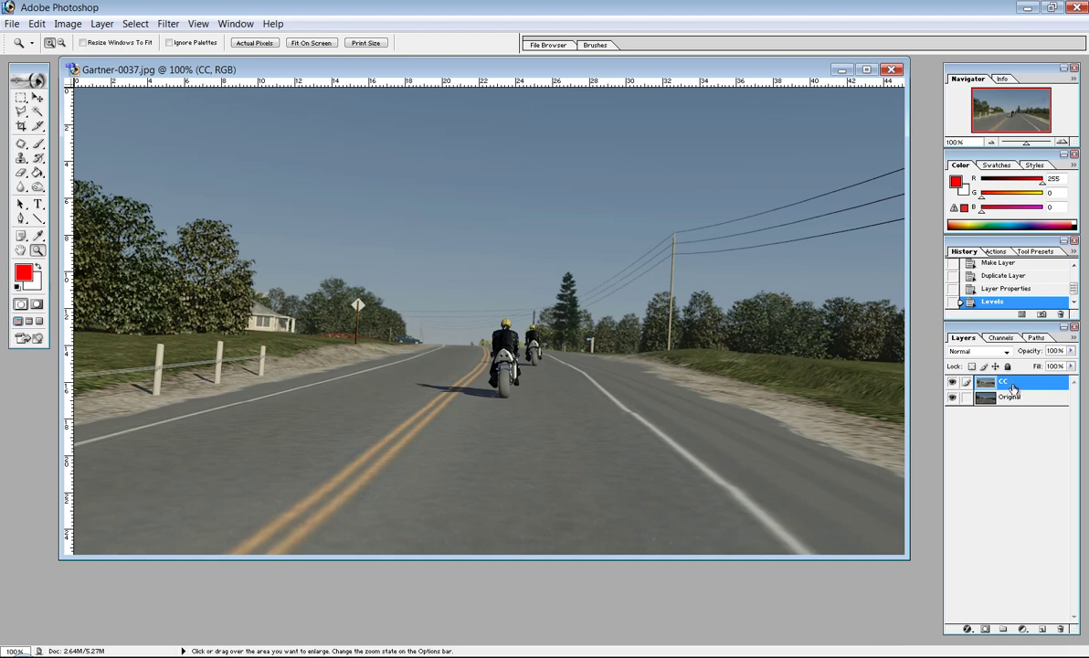
# Step: Warm the CC layer's midtones with Color Balance, shifting slightly toward yellow and red, and compare the result with the Original layer
pyautogui.click(67, 24)
pyautogui.moveTo(128, 63)
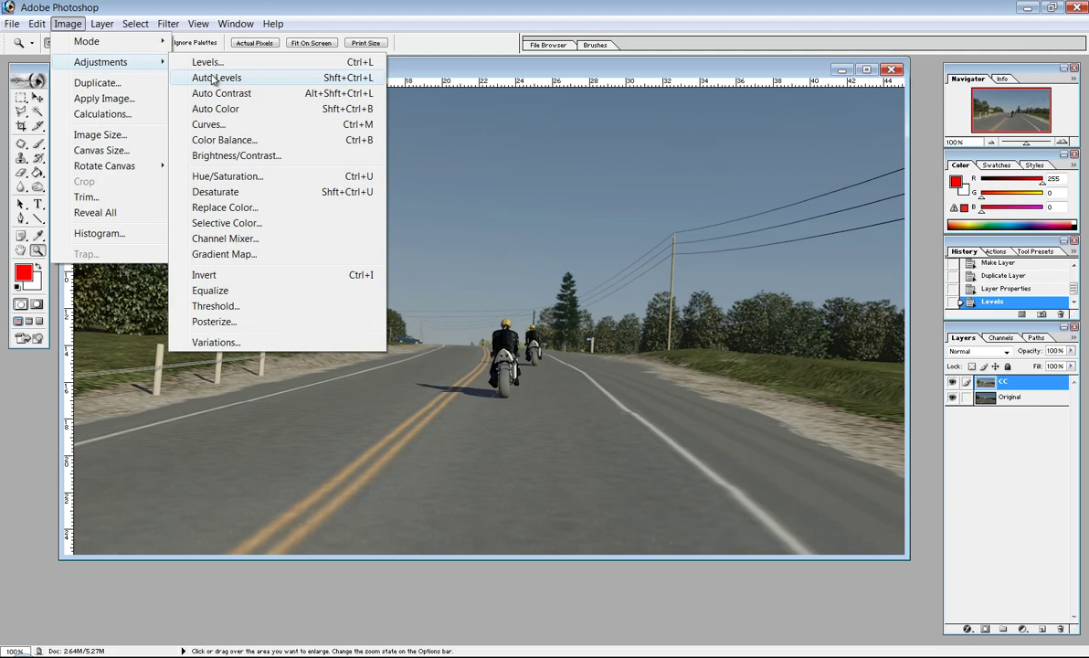
pyautogui.click(265, 140)
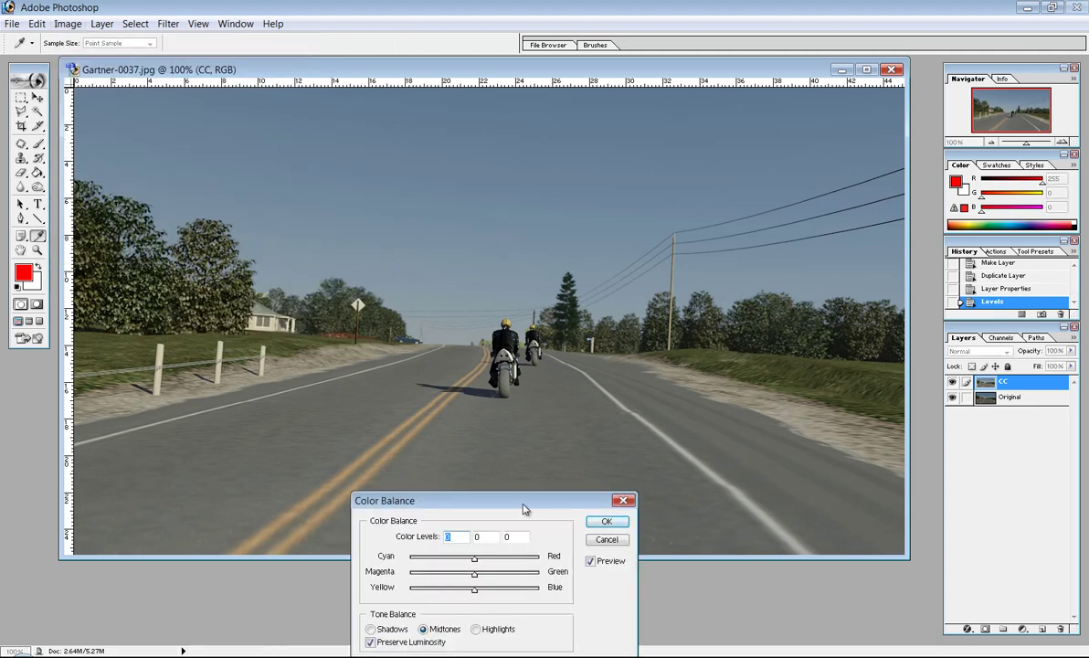
pyautogui.moveTo(521, 505); pyautogui.dragTo(850, 371)
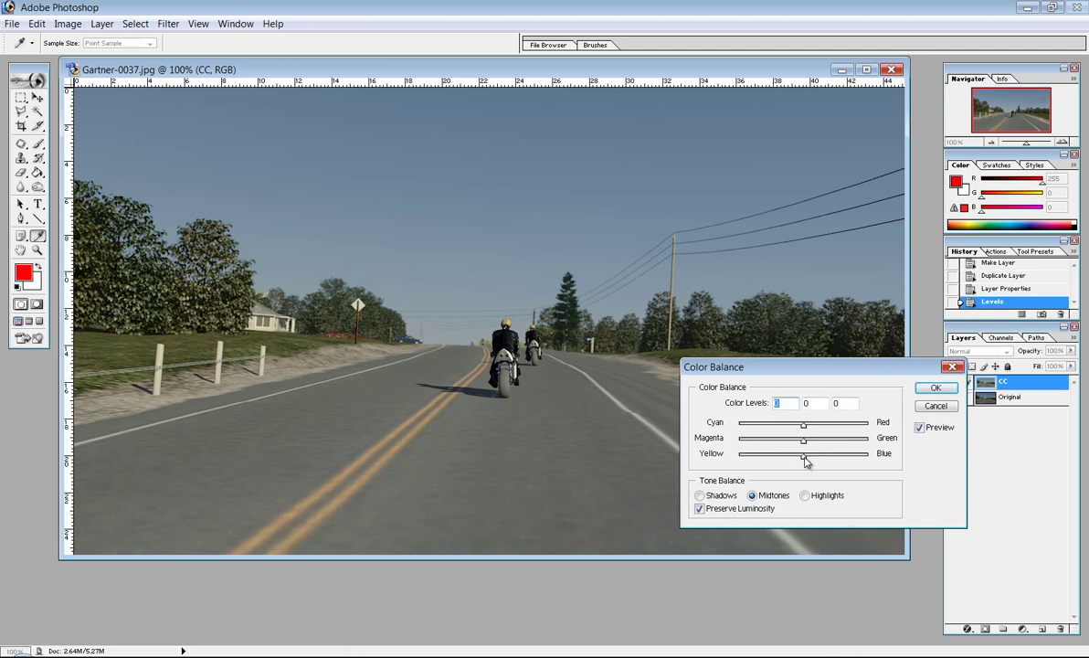
pyautogui.moveTo(803, 457); pyautogui.dragTo(798, 457)
pyautogui.moveTo(799, 457); pyautogui.dragTo(808, 429)
pyautogui.click(807, 427)
pyautogui.click(933, 391)
pyautogui.press('z')
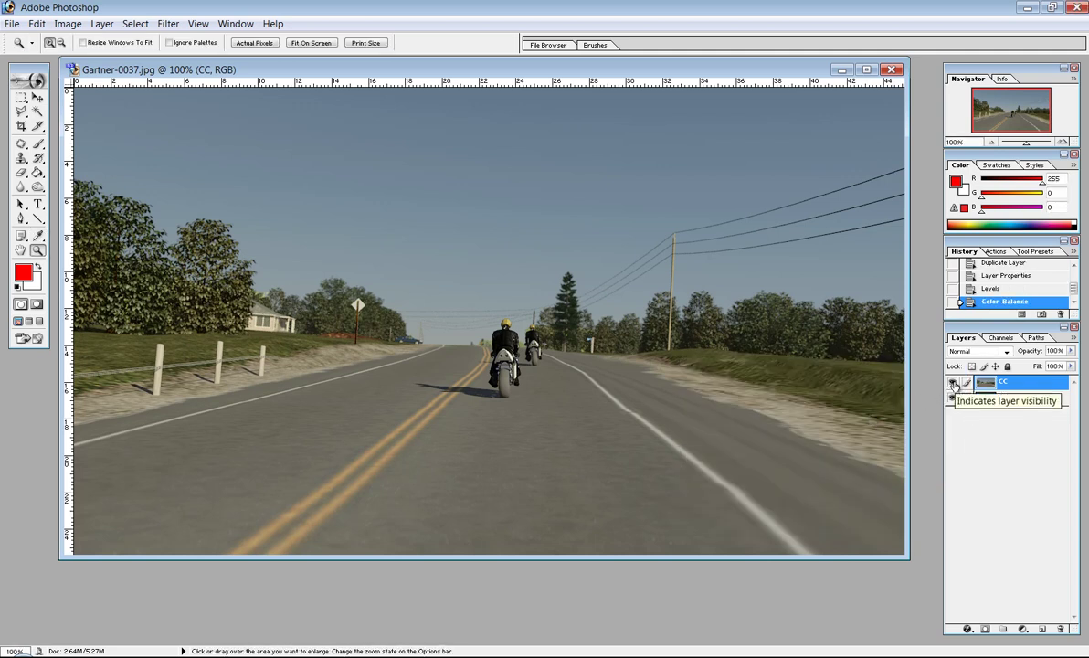
pyautogui.click(953, 384)
pyautogui.click(952, 384)
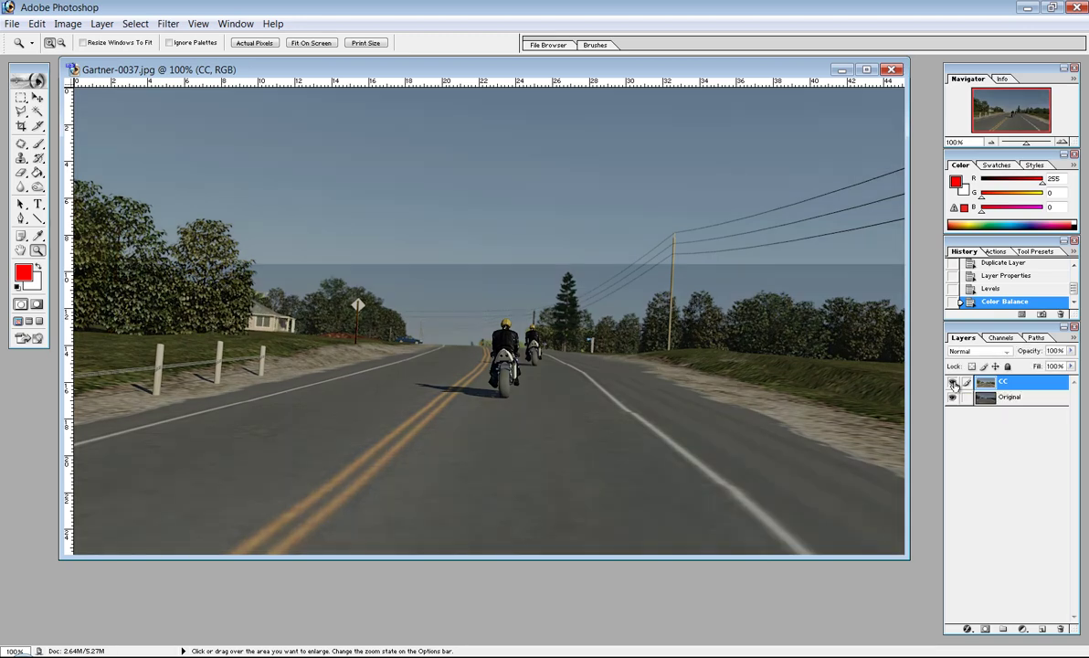
pyautogui.click(953, 384)
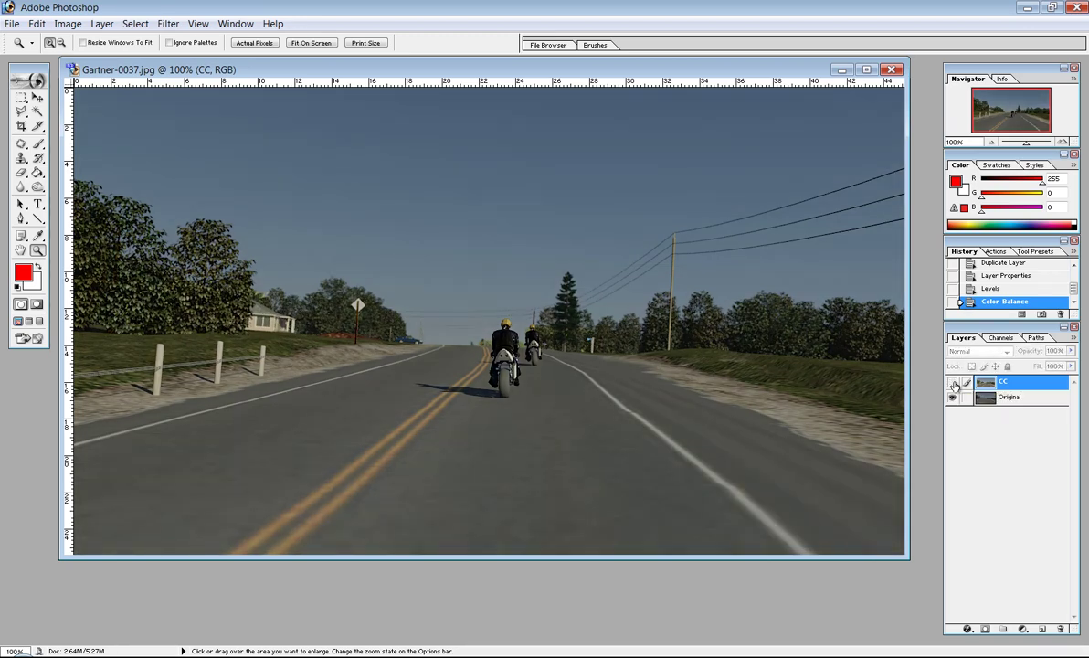
pyautogui.click(953, 383)
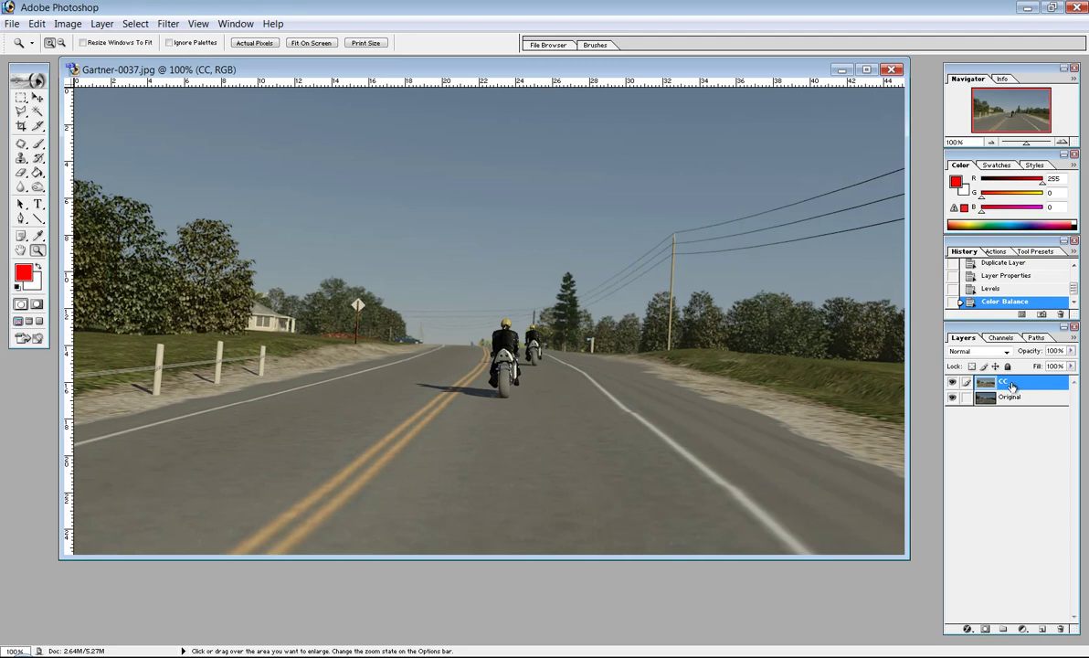
# Step: Duplicate the CC layer and name the copy Bloom
pyautogui.moveTo(1011, 384); pyautogui.dragTo(1041, 629)
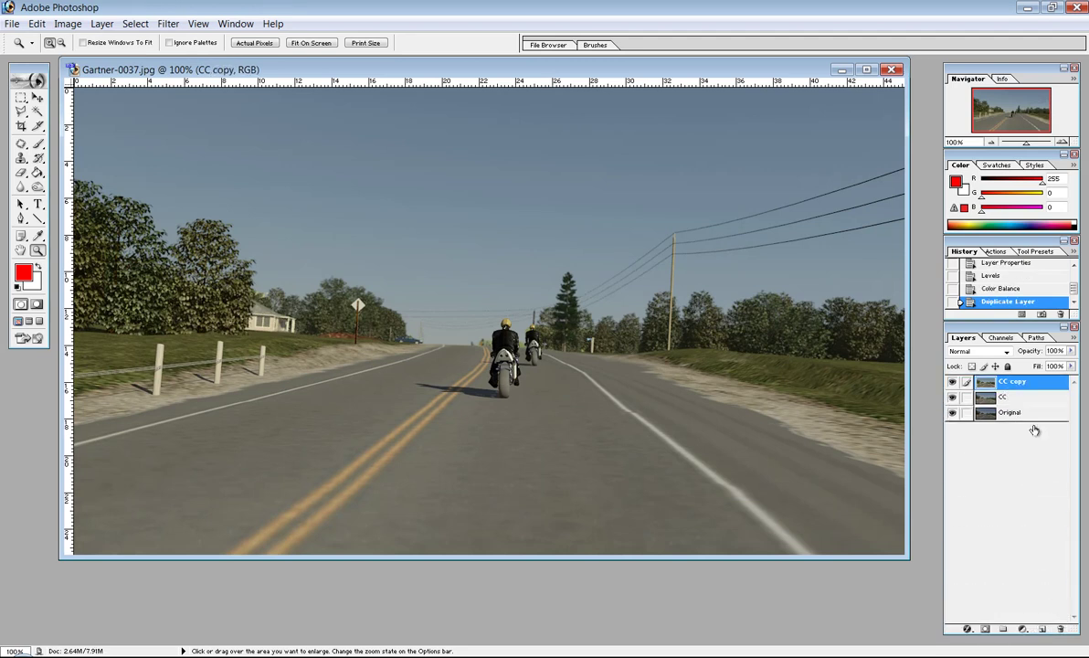
pyautogui.doubleClick(1012, 382)
pyautogui.write('Bloom')
pyautogui.press('Return')
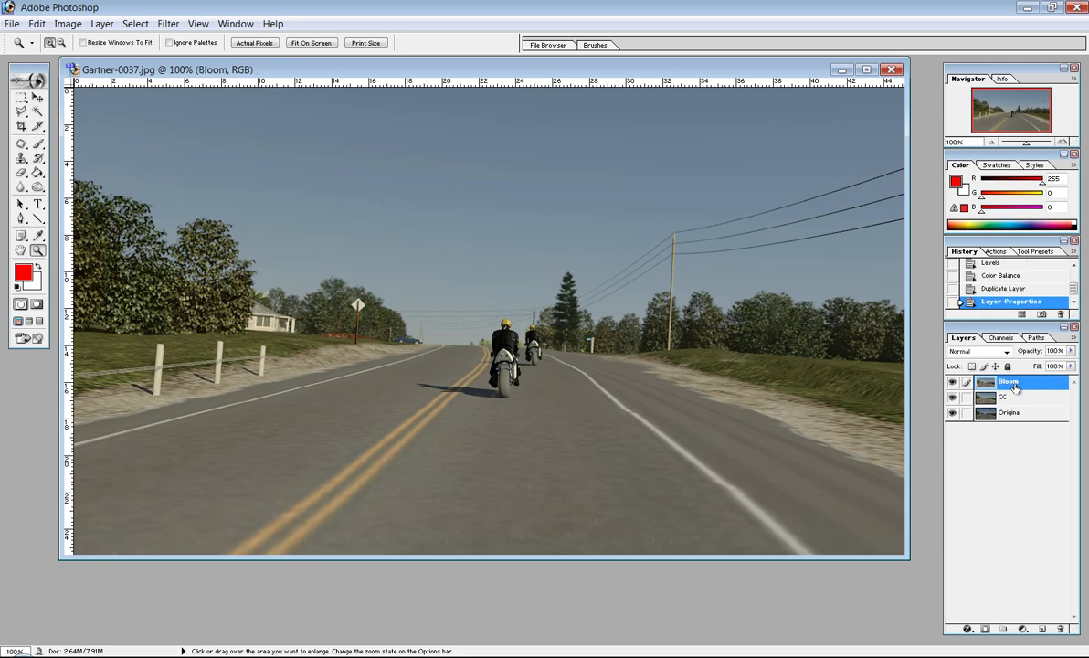
# Step: Apply a Gaussian Blur with a 4.4-pixel radius to the Bloom layer
pyautogui.click(168, 25)
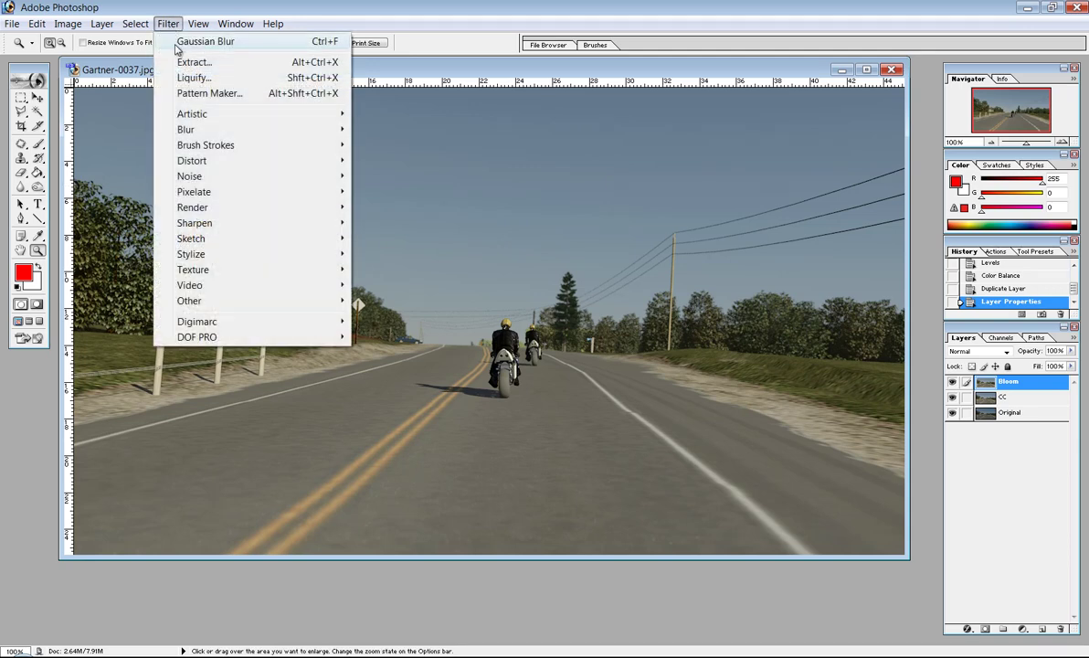
pyautogui.moveTo(205, 131)
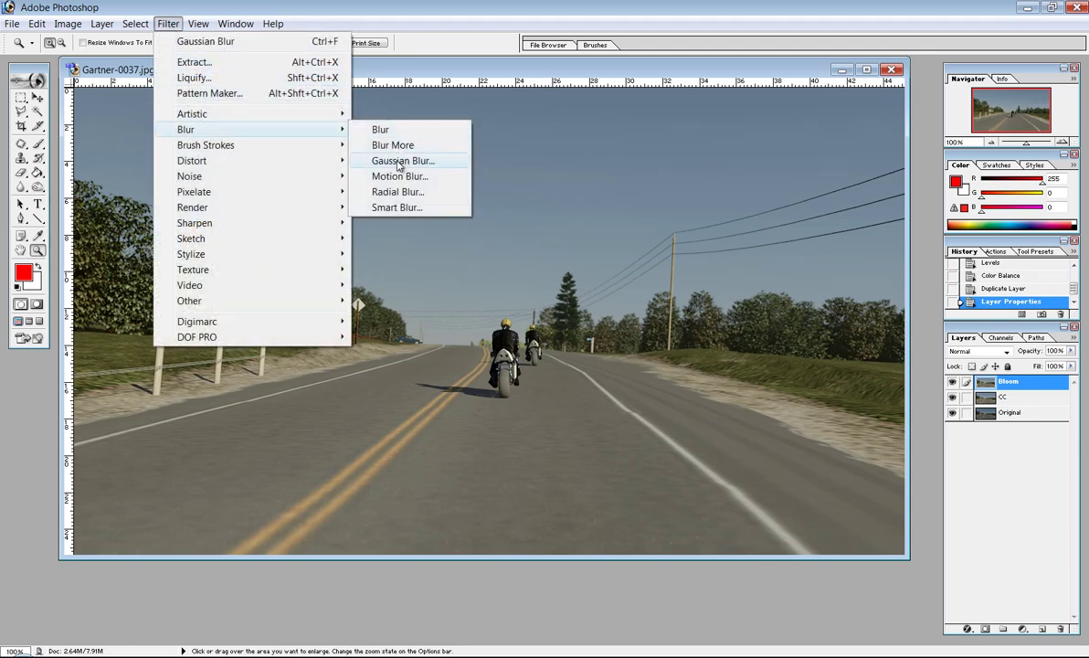
pyautogui.click(399, 162)
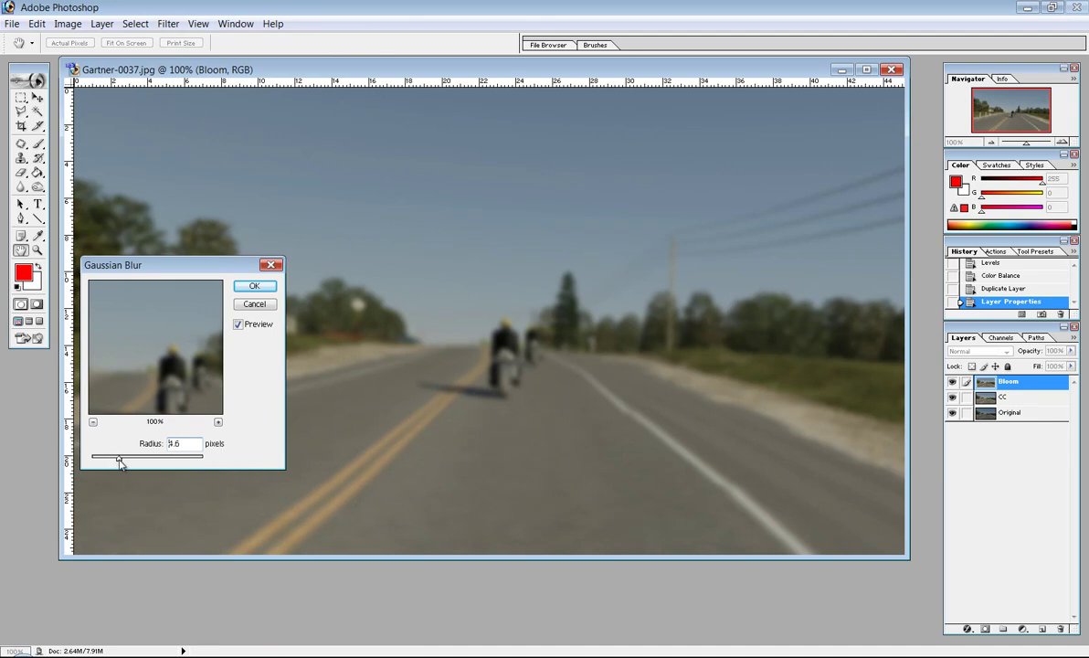
pyautogui.moveTo(121, 463); pyautogui.dragTo(123, 463)
pyautogui.moveTo(122, 463); pyautogui.dragTo(118, 464)
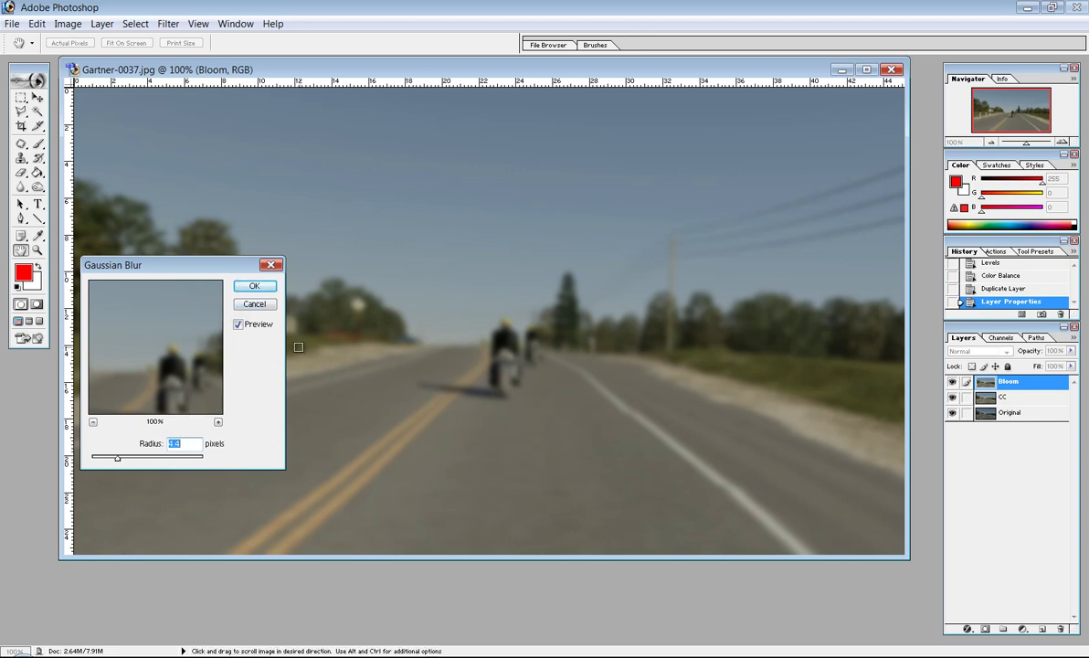
pyautogui.click(252, 287)
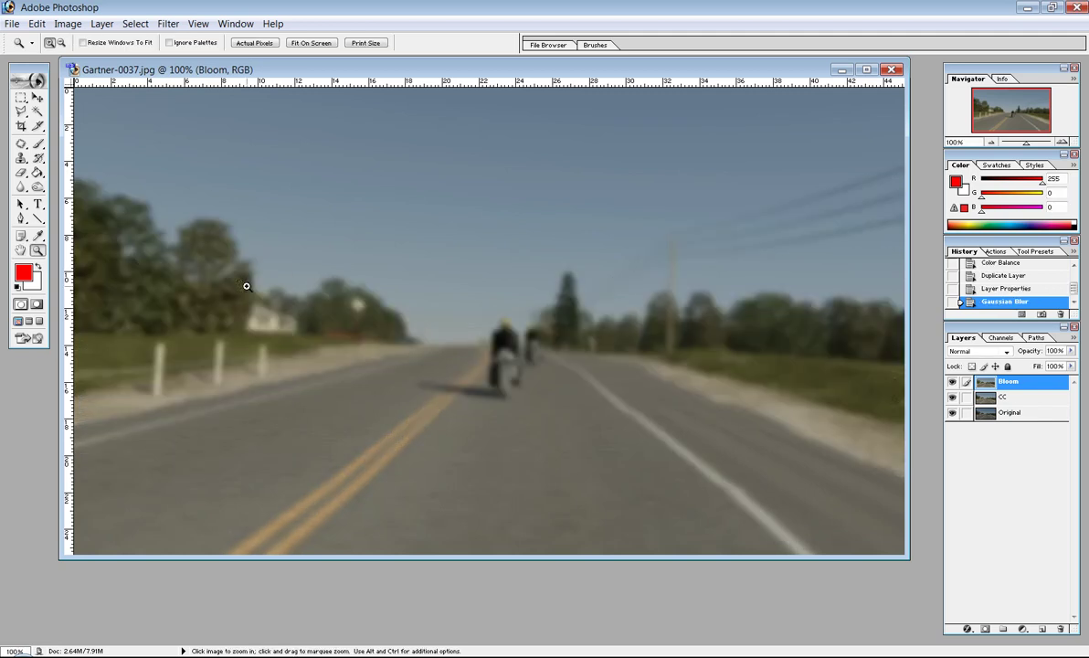
# Step: Set the Bloom layer's blending mode to Screen and its opacity to 50%
pyautogui.click(1005, 351)
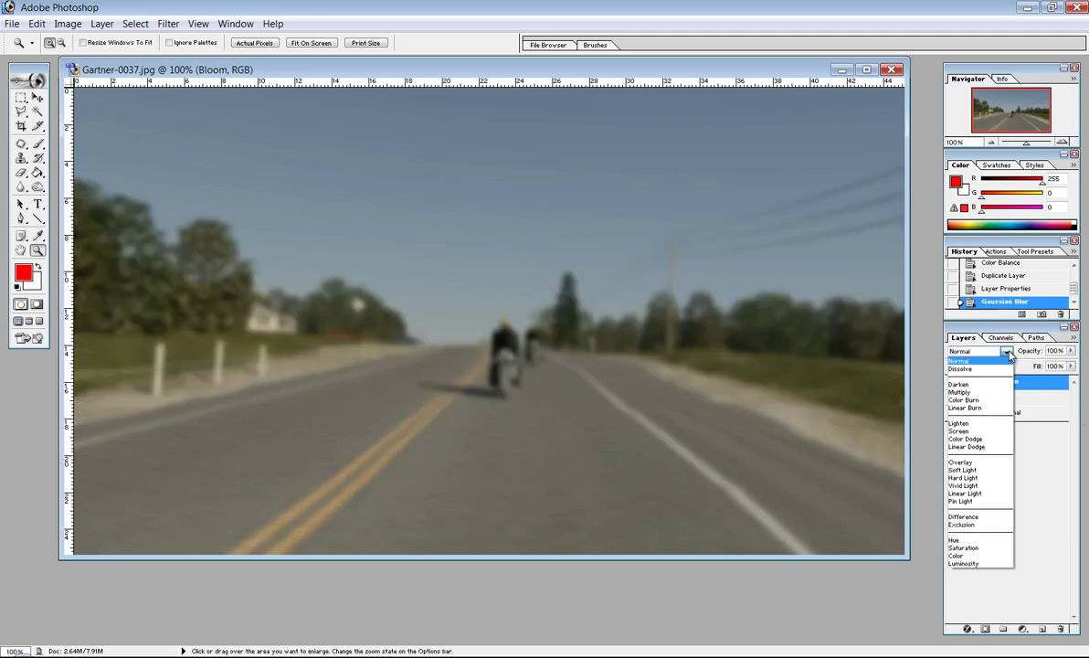
pyautogui.click(981, 433)
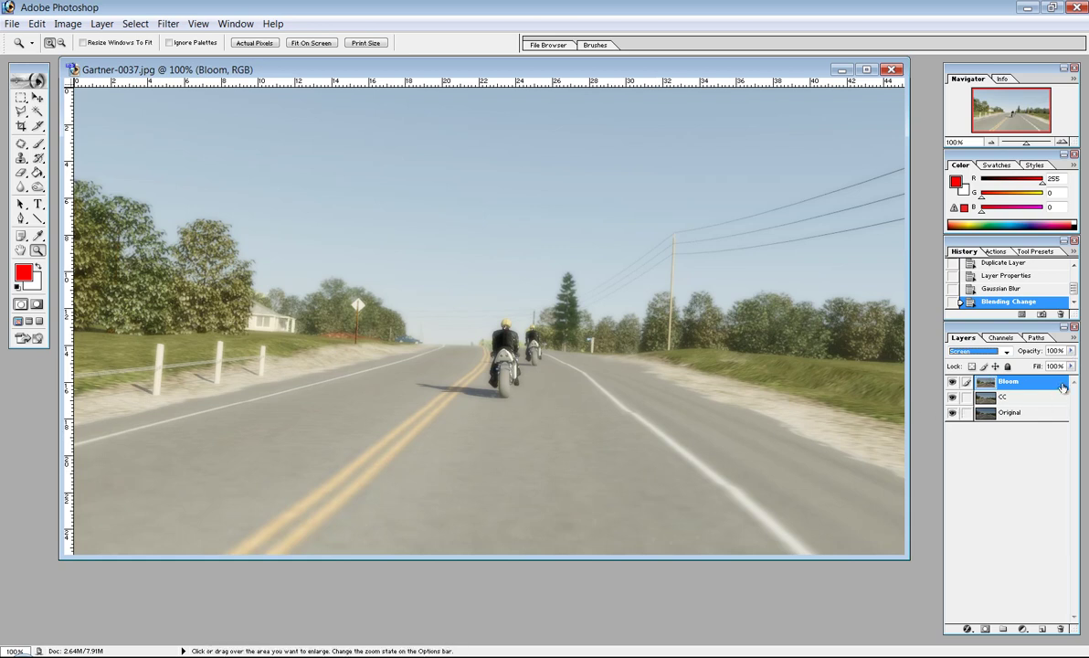
pyautogui.click(1070, 351)
pyautogui.moveTo(1058, 366); pyautogui.dragTo(1040, 366)
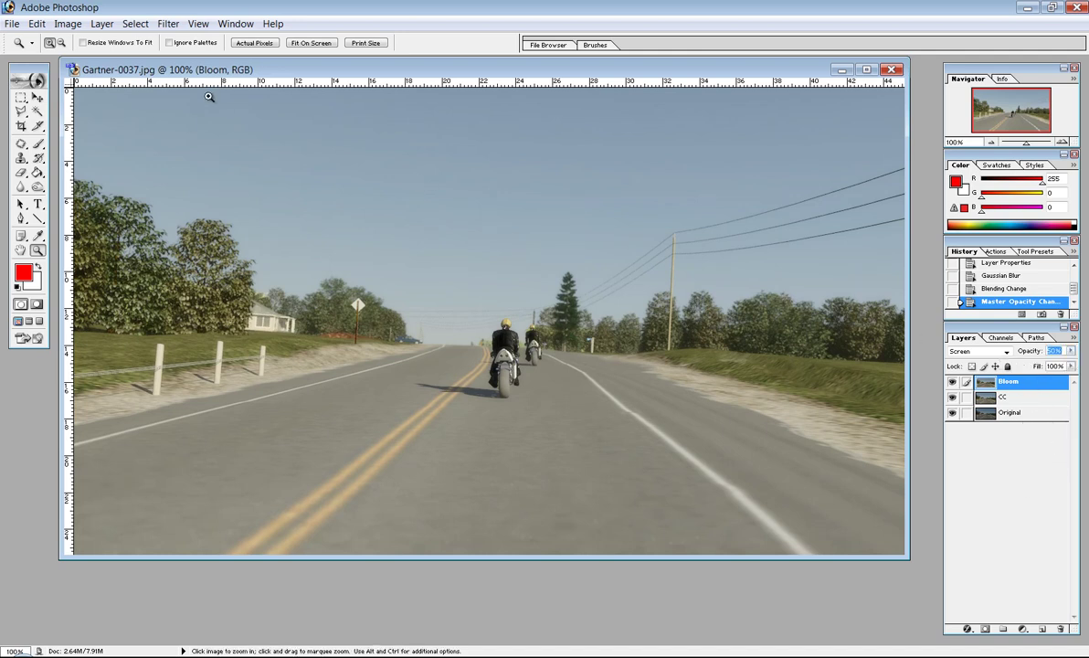
# Step: Increase the Bloom layer's contrast with a Levels adjustment using input levels 12, 0.63 and 192
pyautogui.click(71, 24)
pyautogui.moveTo(101, 62)
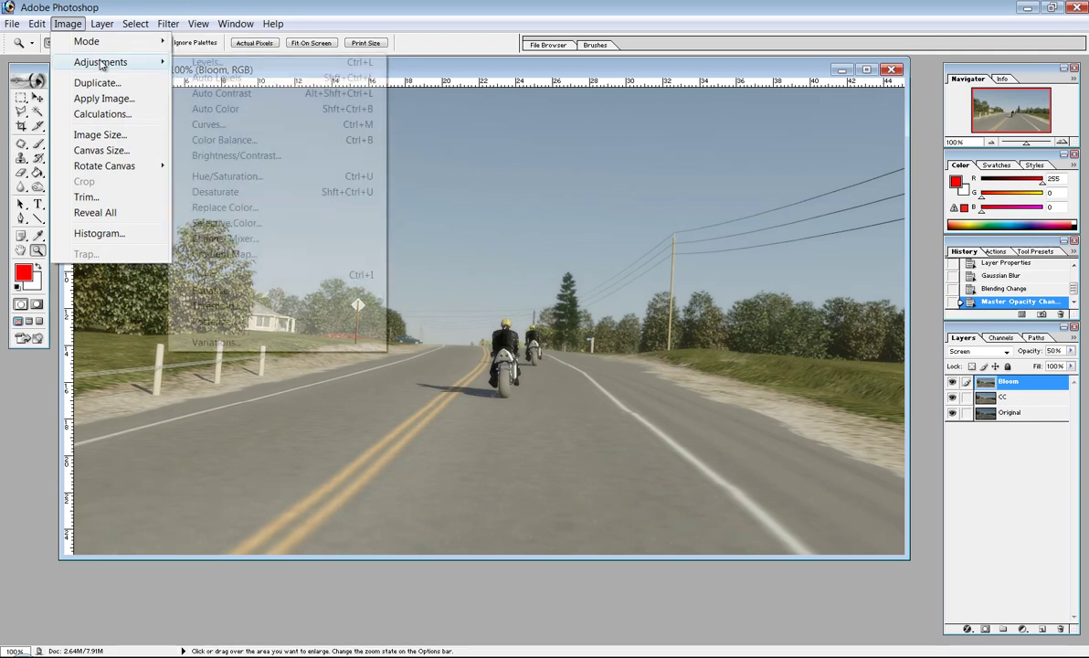
pyautogui.click(207, 62)
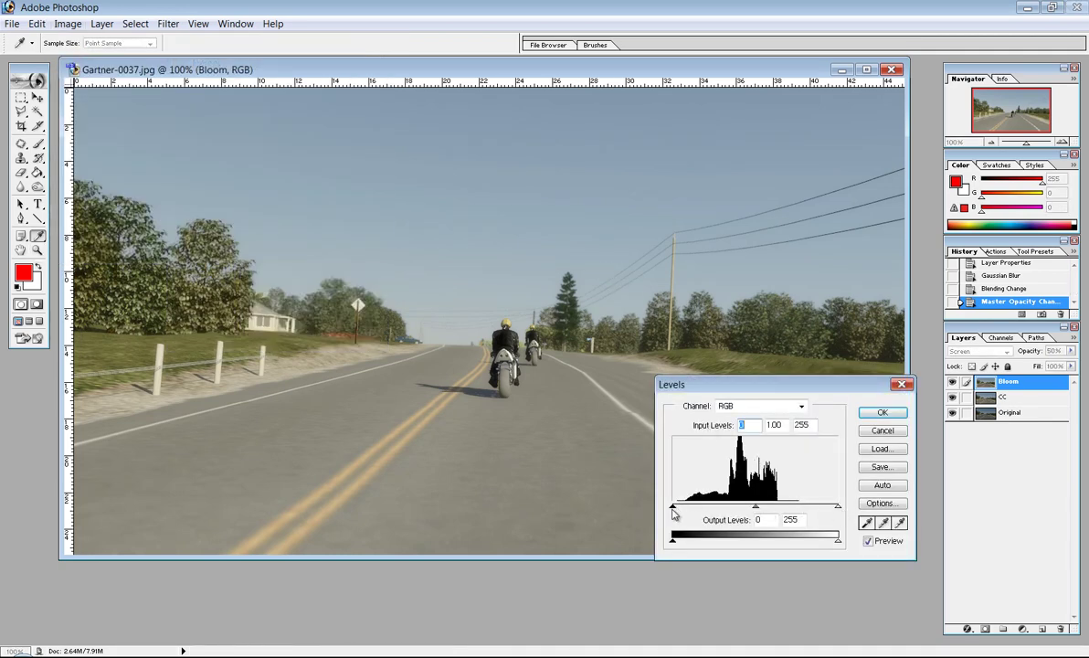
pyautogui.moveTo(672, 508); pyautogui.dragTo(681, 509)
pyautogui.moveTo(839, 509); pyautogui.dragTo(757, 513)
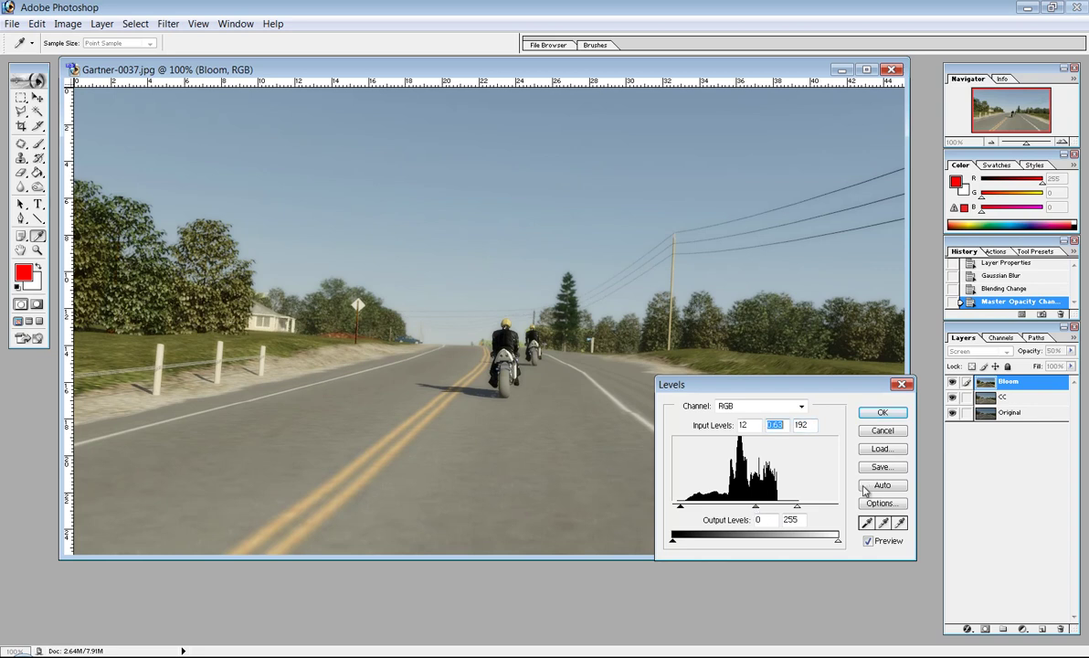
pyautogui.click(880, 414)
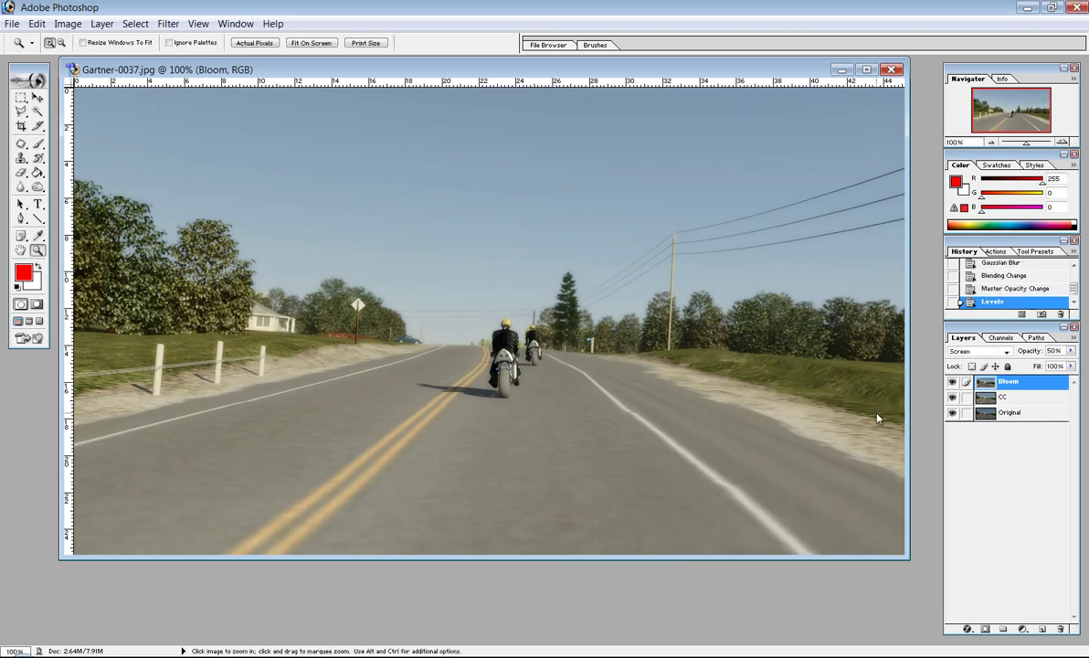
# Step: Group the Bloom and CC layers in a new layer set, and toggle the set's visibility to compare with the Original
pyautogui.click(1003, 631)
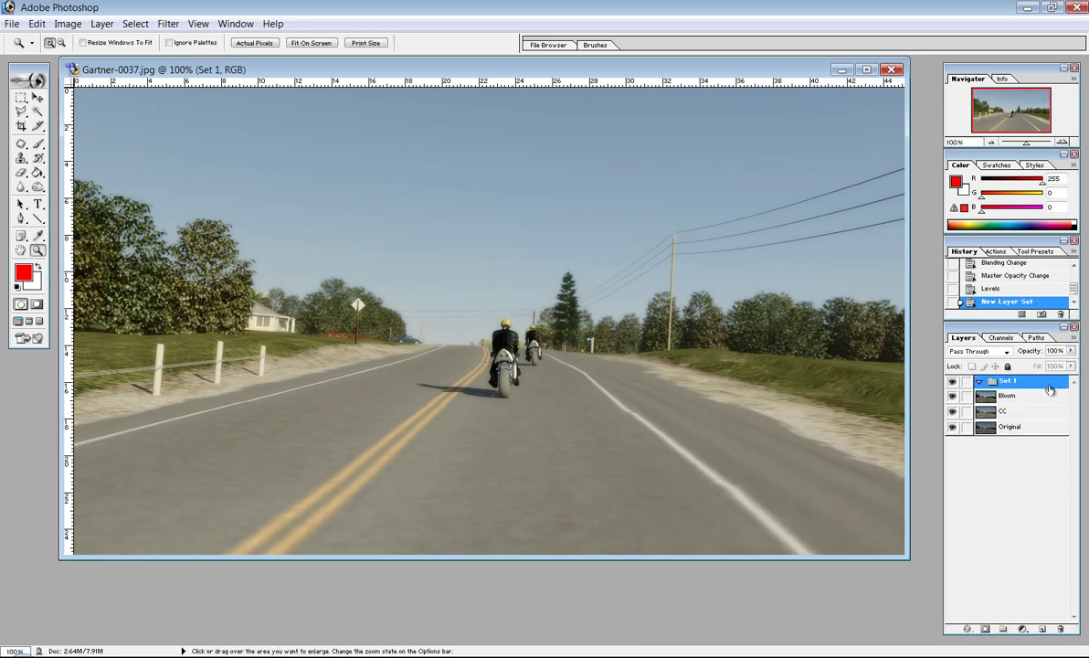
pyautogui.moveTo(1009, 396); pyautogui.dragTo(985, 381)
pyautogui.click(980, 382)
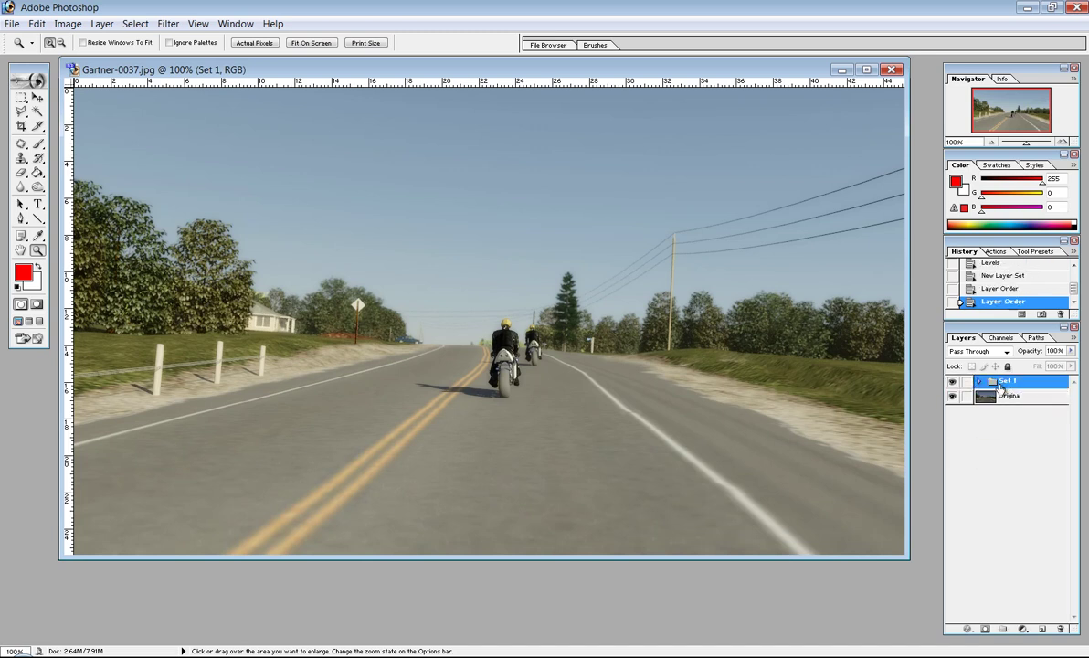
pyautogui.click(952, 382)
pyautogui.click(951, 382)
pyautogui.click(952, 382)
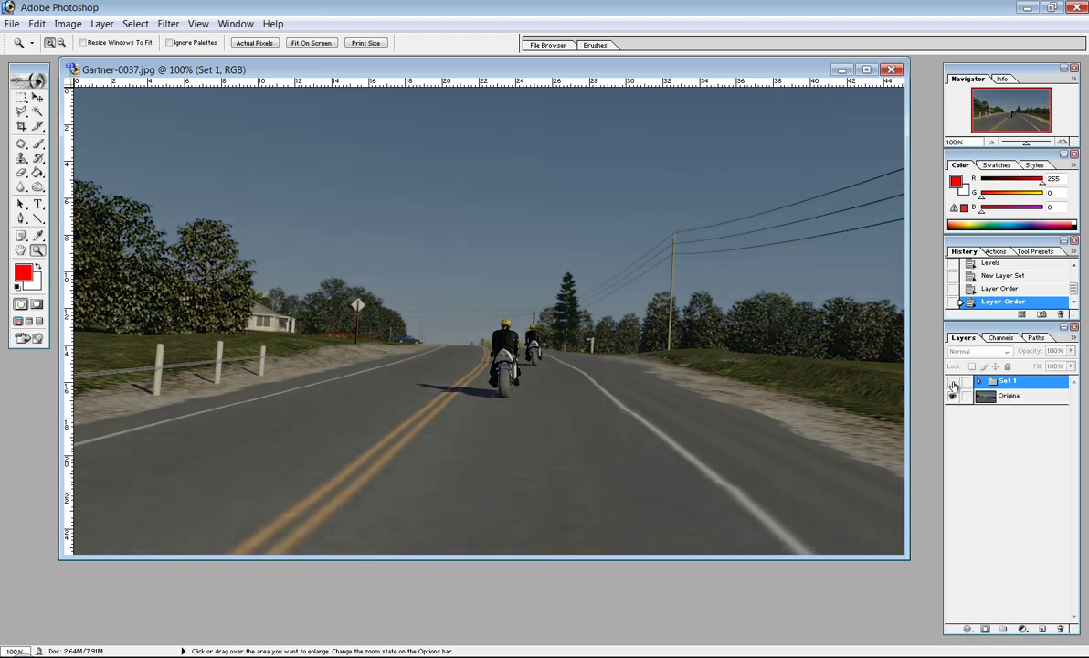
pyautogui.click(952, 382)
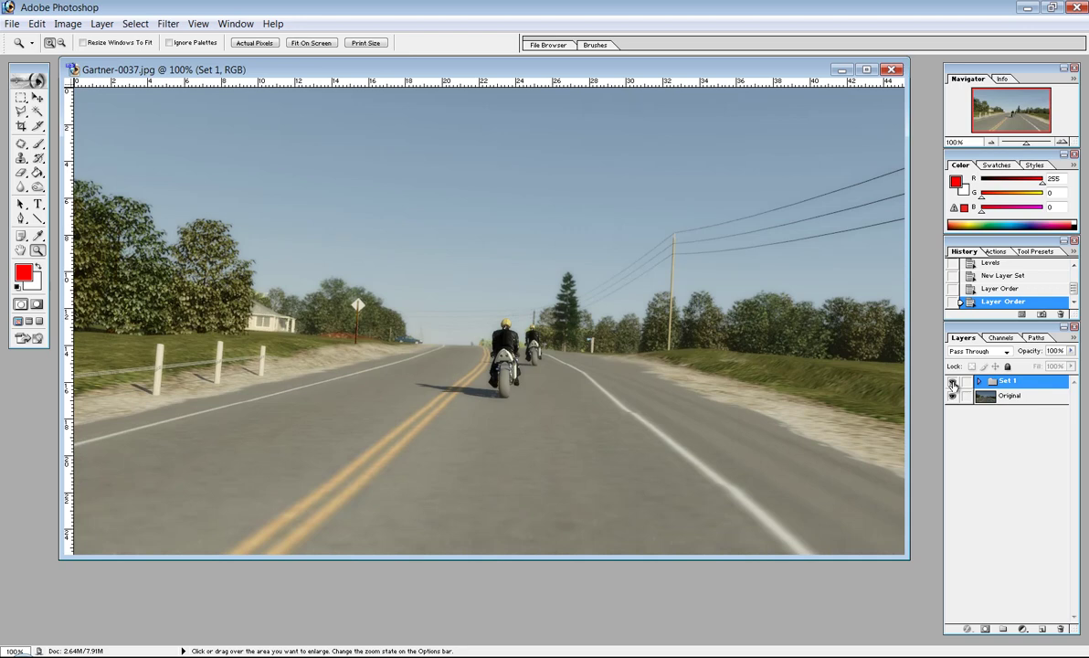
pyautogui.click(952, 382)
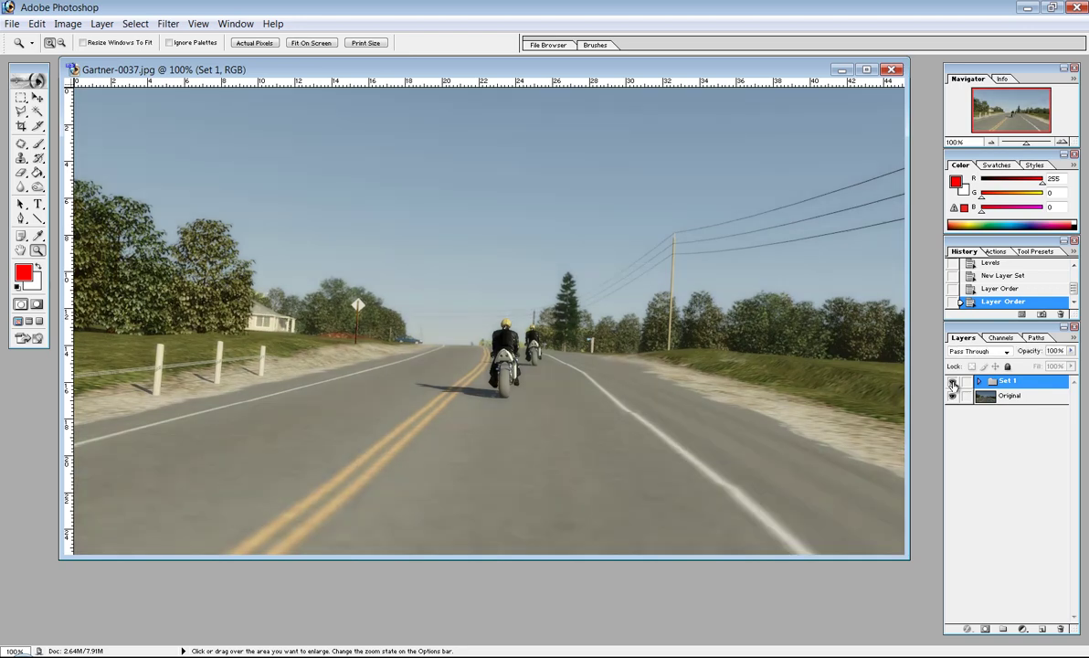